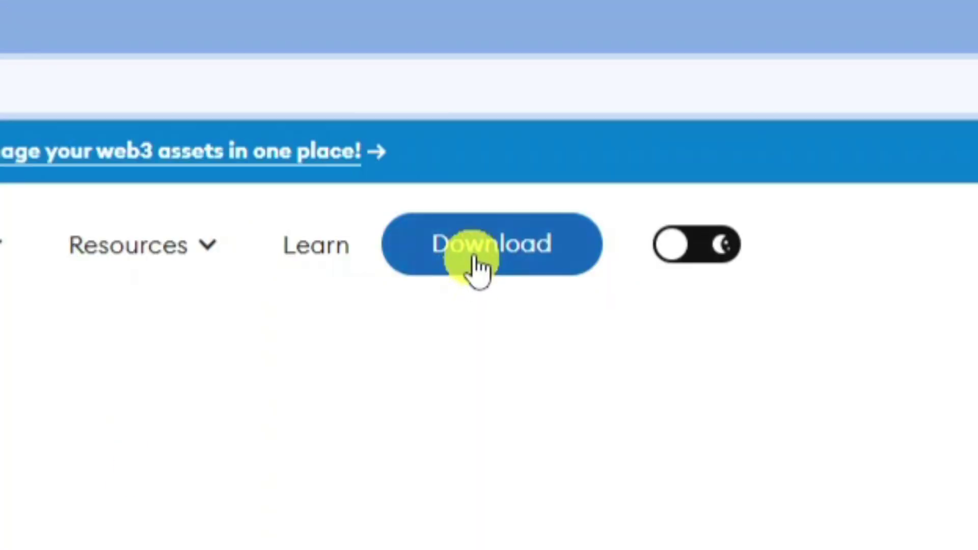
# Step: Go to the MetaMask download page from the MetaMask website
pyautogui.click(478, 271)
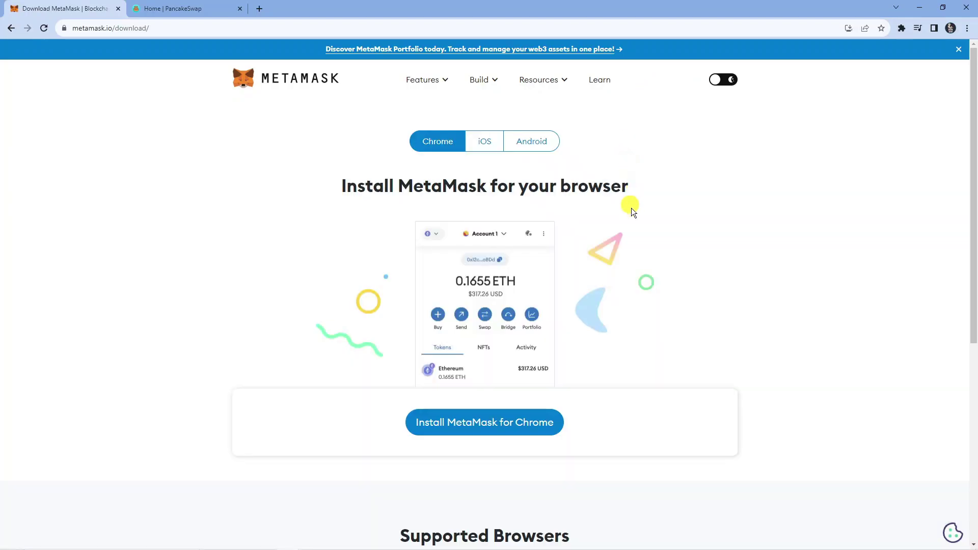
pyautogui.scroll(-2, 635, 206)
pyautogui.scroll(-3, 638, 210)
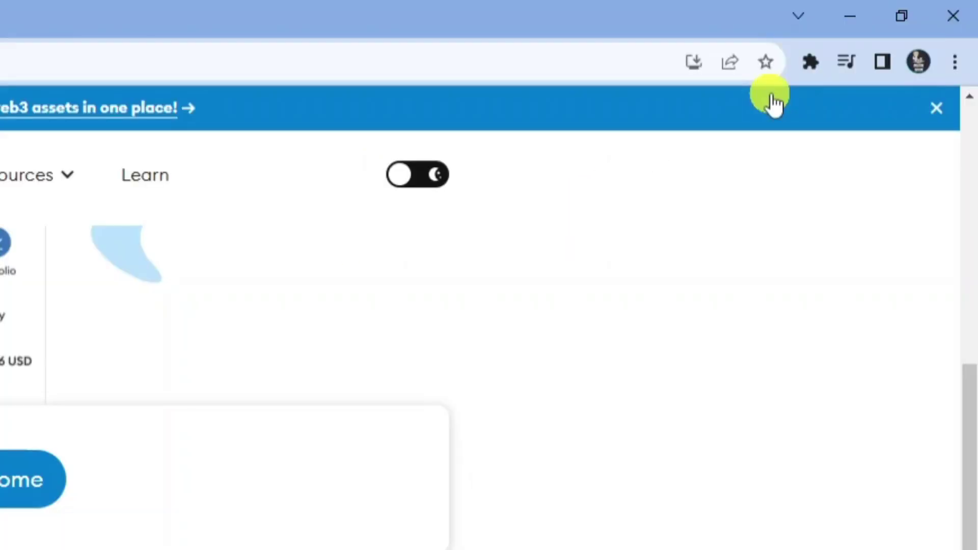
# Step: Open the MetaMask extension from the browser's extensions list to view Account 1
pyautogui.click(814, 69)
pyautogui.click(605, 223)
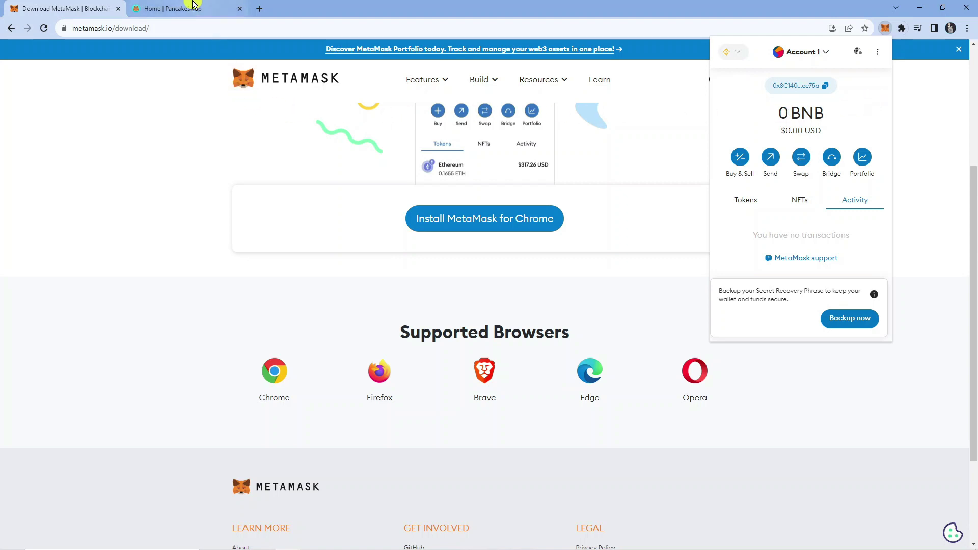
# Step: Switch to the PancakeSwap tab and select BNB Smart Chain as the network
pyautogui.click(172, 9)
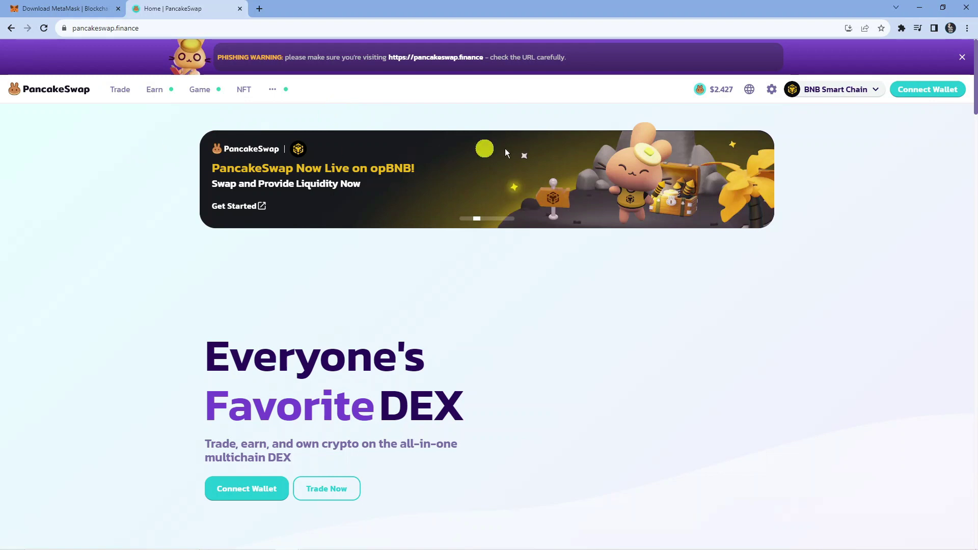
pyautogui.click(835, 90)
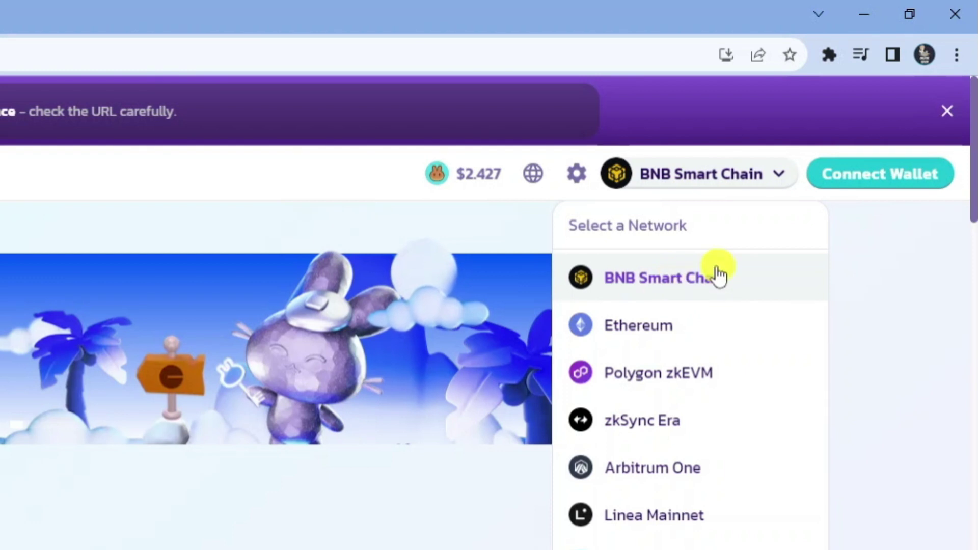
pyautogui.click(673, 278)
pyautogui.click(701, 173)
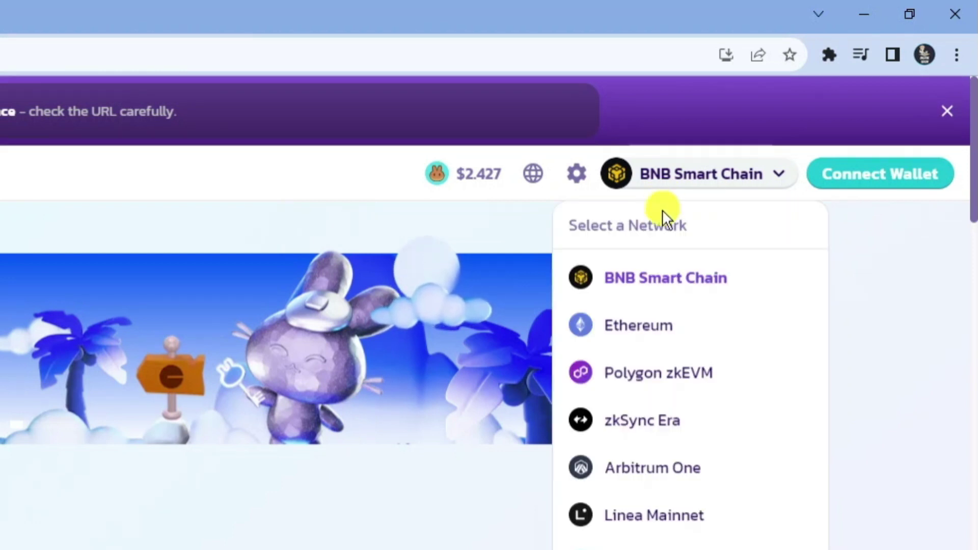
pyautogui.click(701, 278)
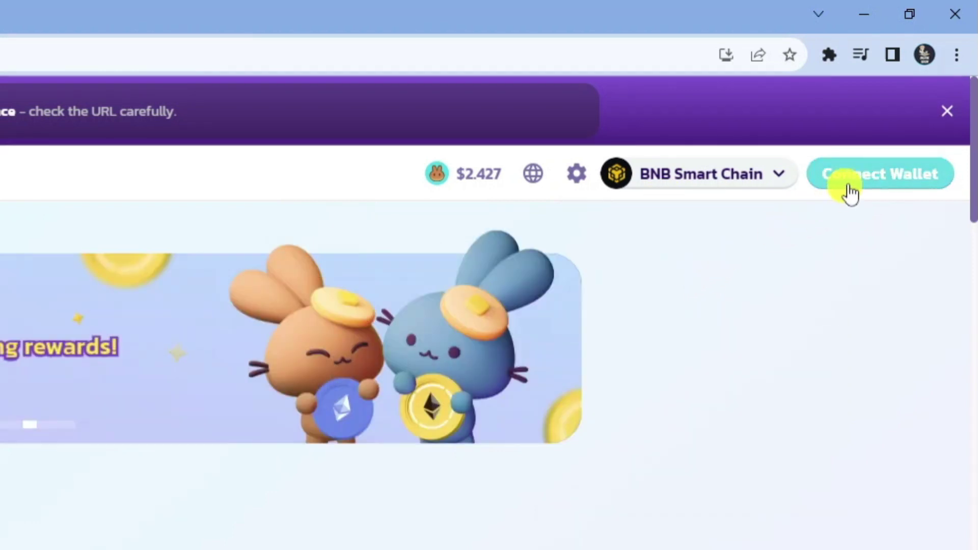
# Step: Start connecting the MetaMask wallet with PancakeSwap's Connect Wallet button
pyautogui.click(880, 174)
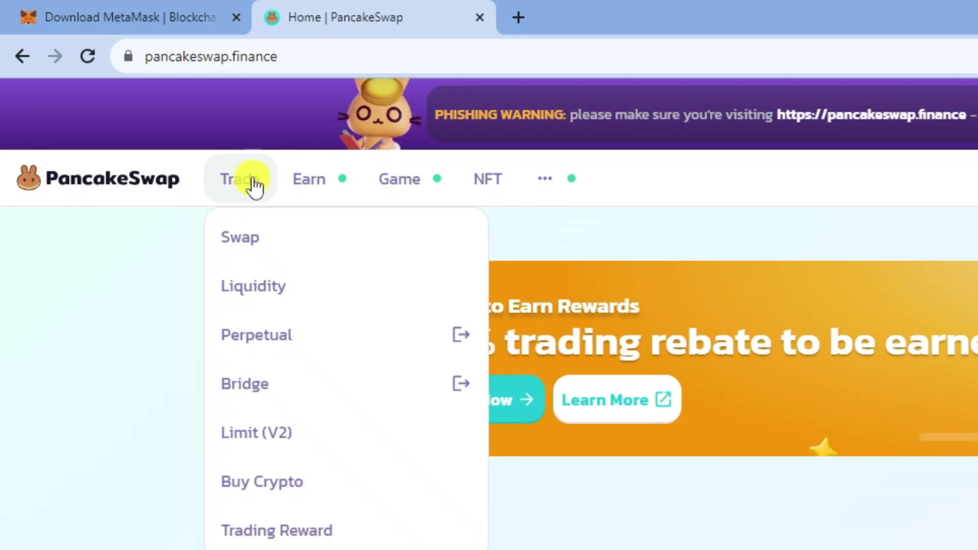
pyautogui.moveTo(240, 179)
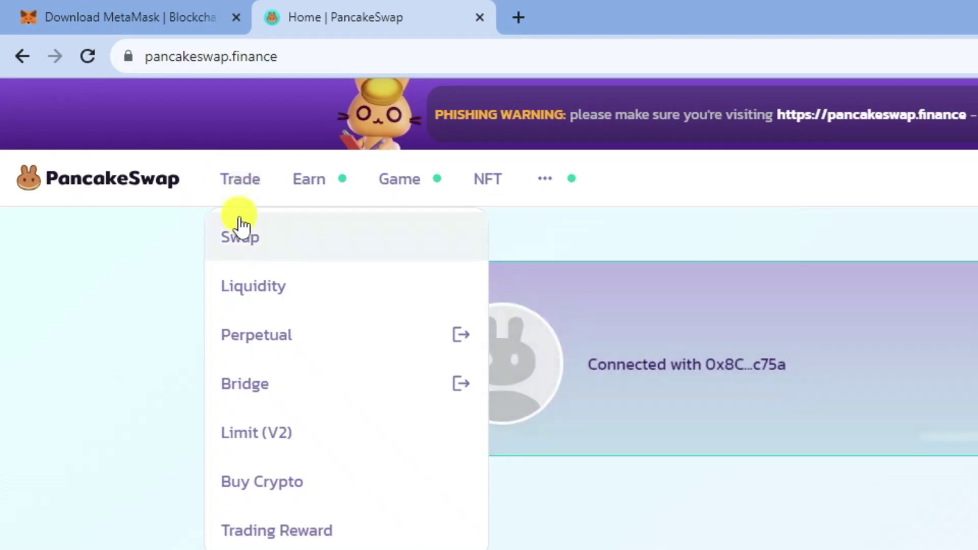
# Step: Open the Swap page and change the receive token from CAKE to ETH
pyautogui.click(245, 236)
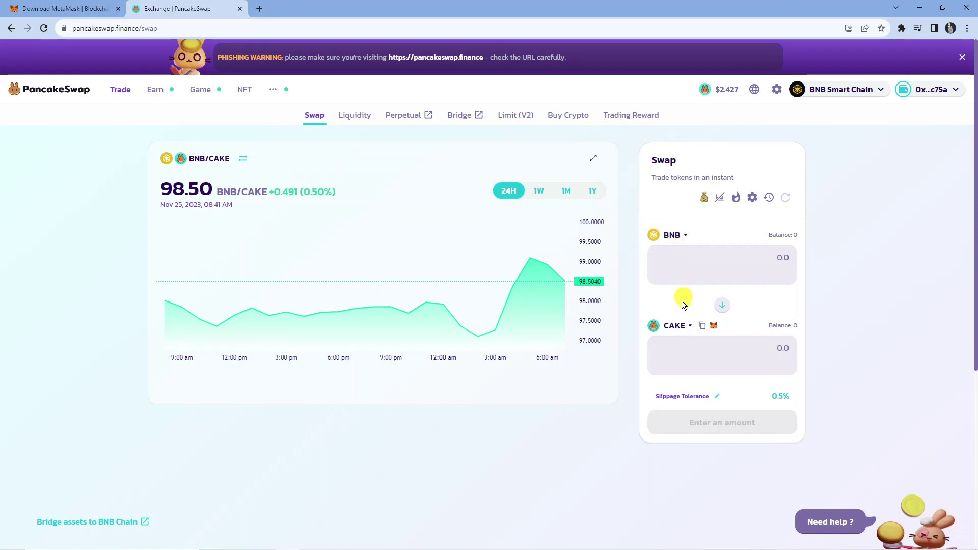
pyautogui.click(672, 325)
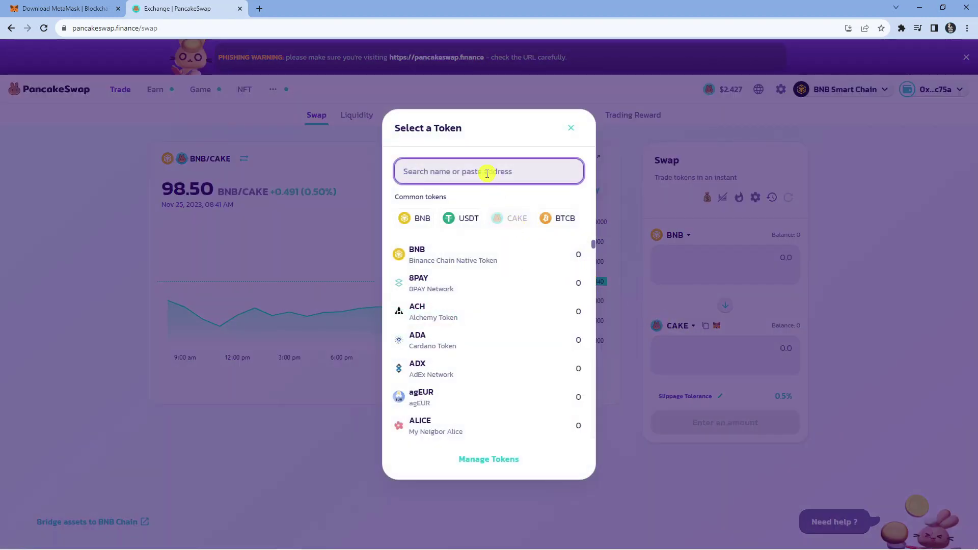
pyautogui.write('et')
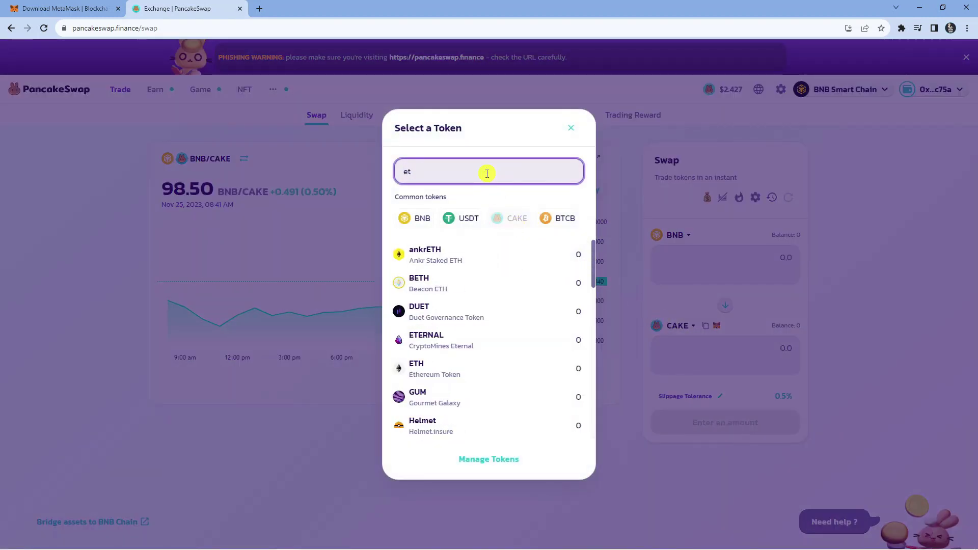
pyautogui.write('h')
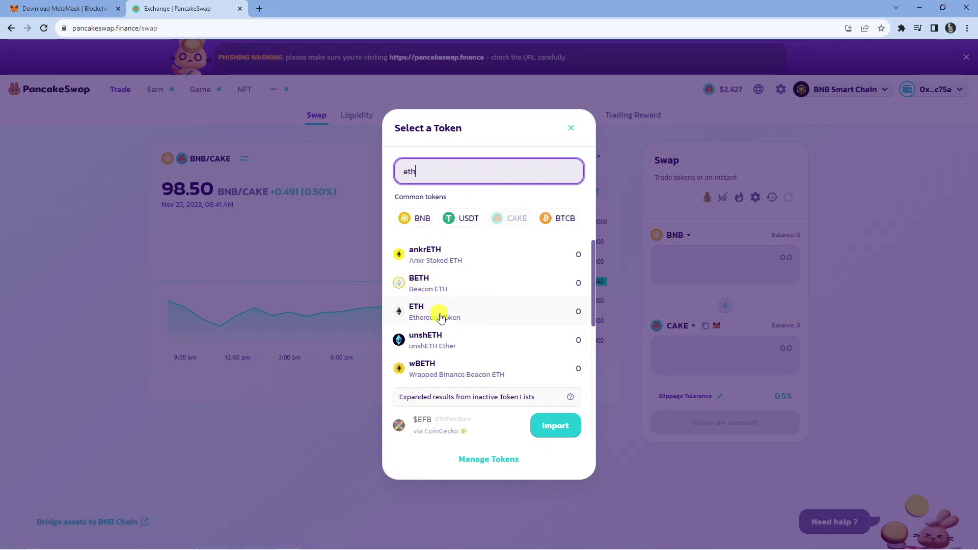
pyautogui.click(440, 312)
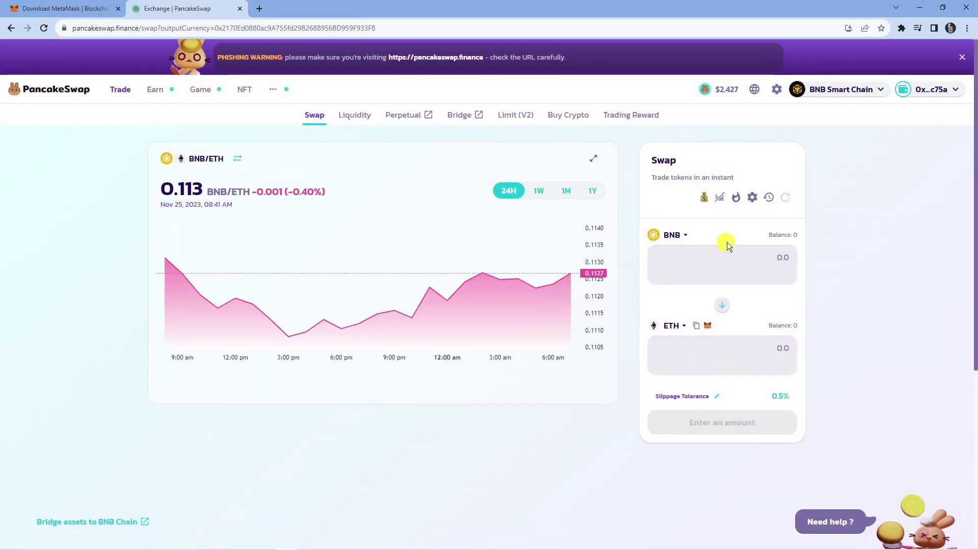
# Step: Select the BNB amount field to enter a 5 BNB swap
pyautogui.click(776, 256)
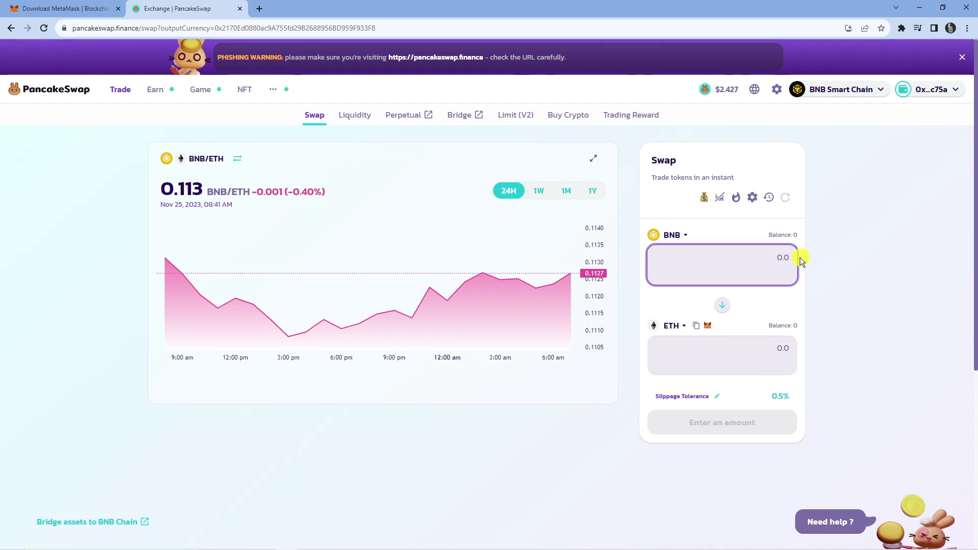
pyautogui.write('5')
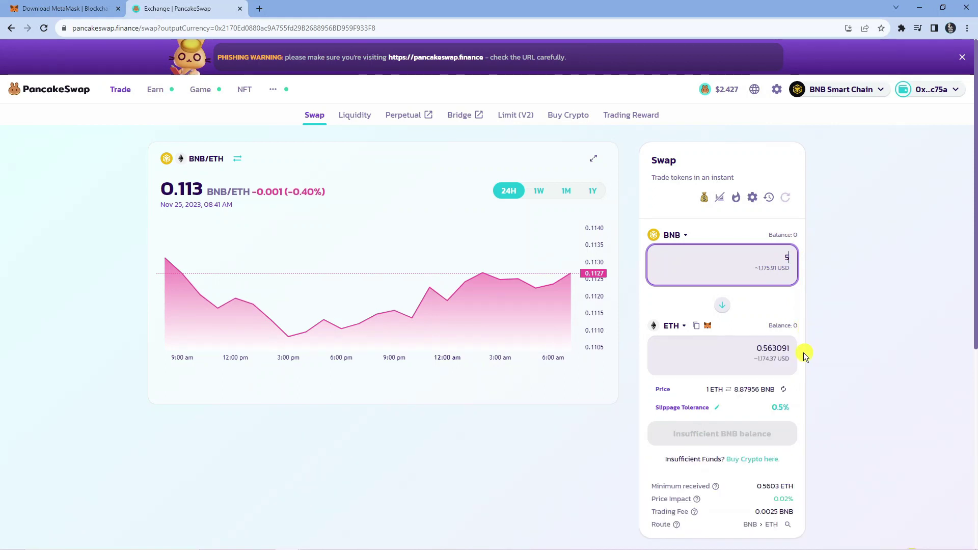
pyautogui.scroll(-1, 804, 352)
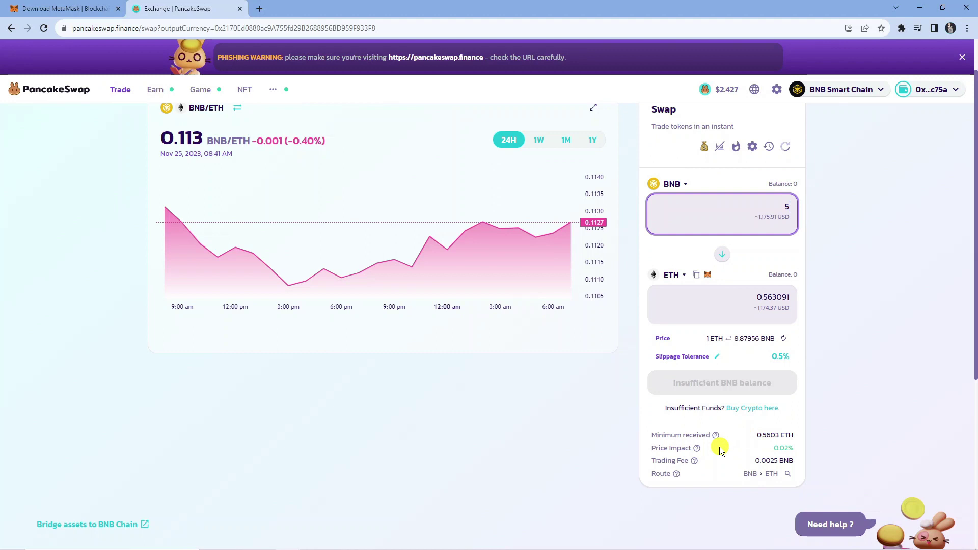